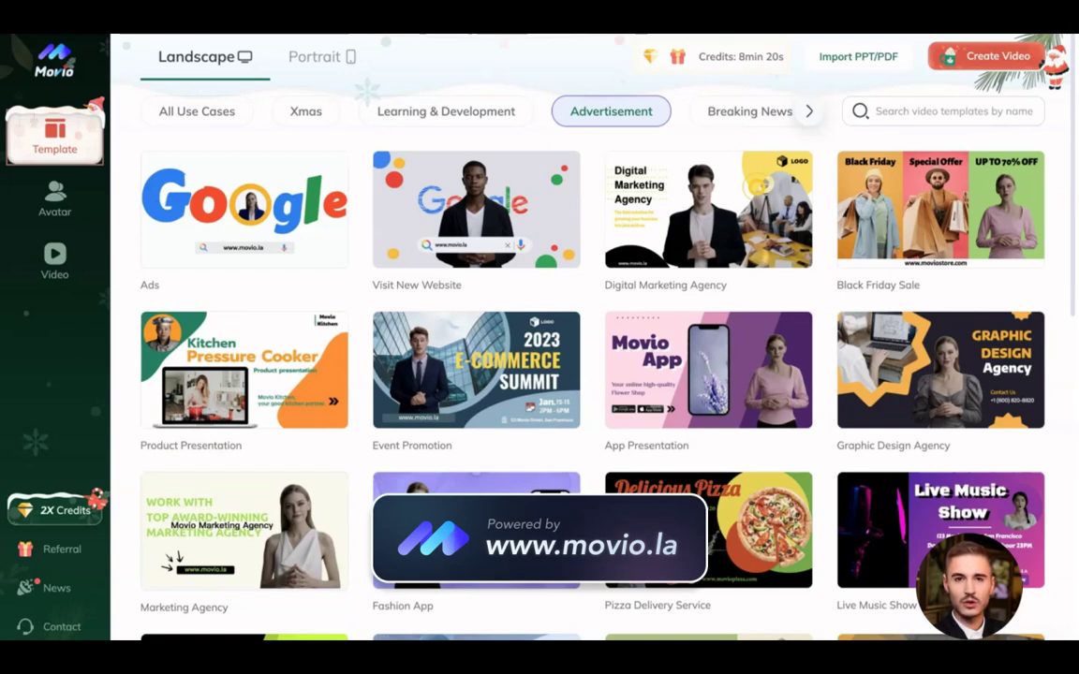
Step: Browse the landscape Advertisement templates and open the Fashion App template for editing
{"action": "left_click", "coordinate": [809, 111]}
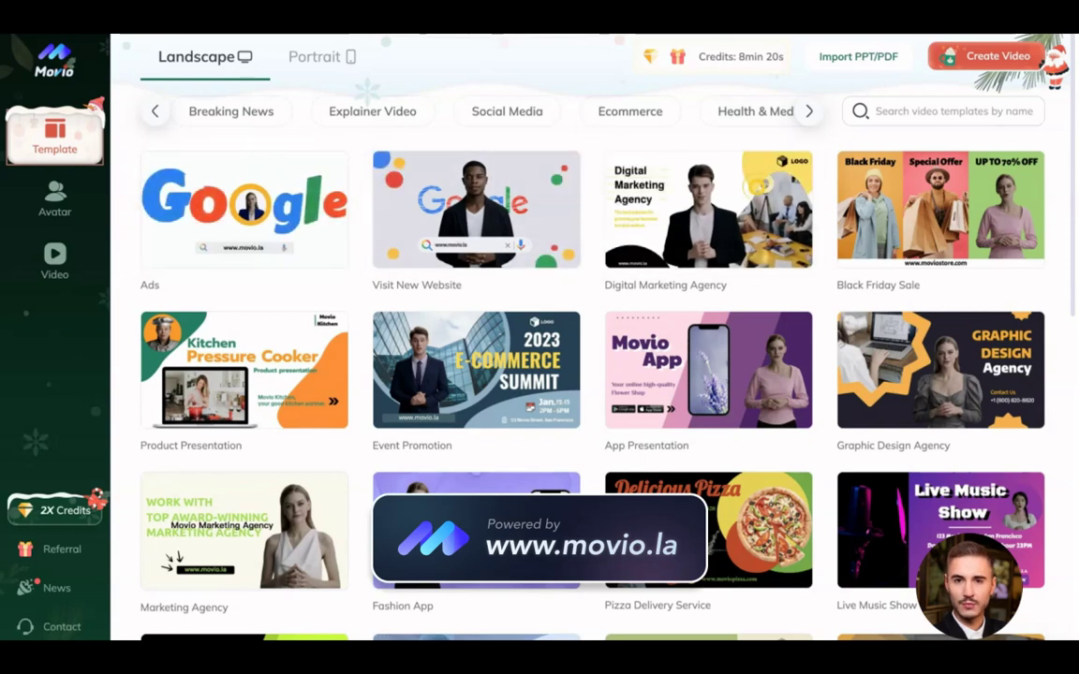
{"action": "left_click", "coordinate": [808, 111]}
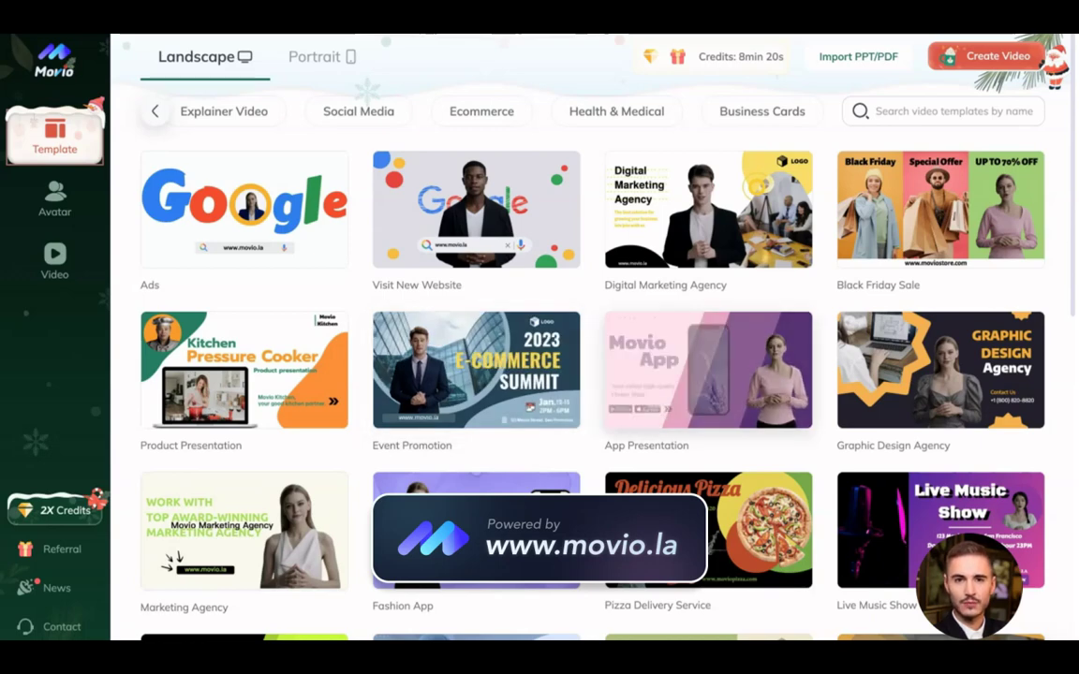
{"action": "scroll", "coordinate": [592, 375], "scroll_direction": "down", "scroll_amount": 2}
{"action": "scroll", "coordinate": [592, 374], "scroll_direction": "down", "scroll_amount": 5}
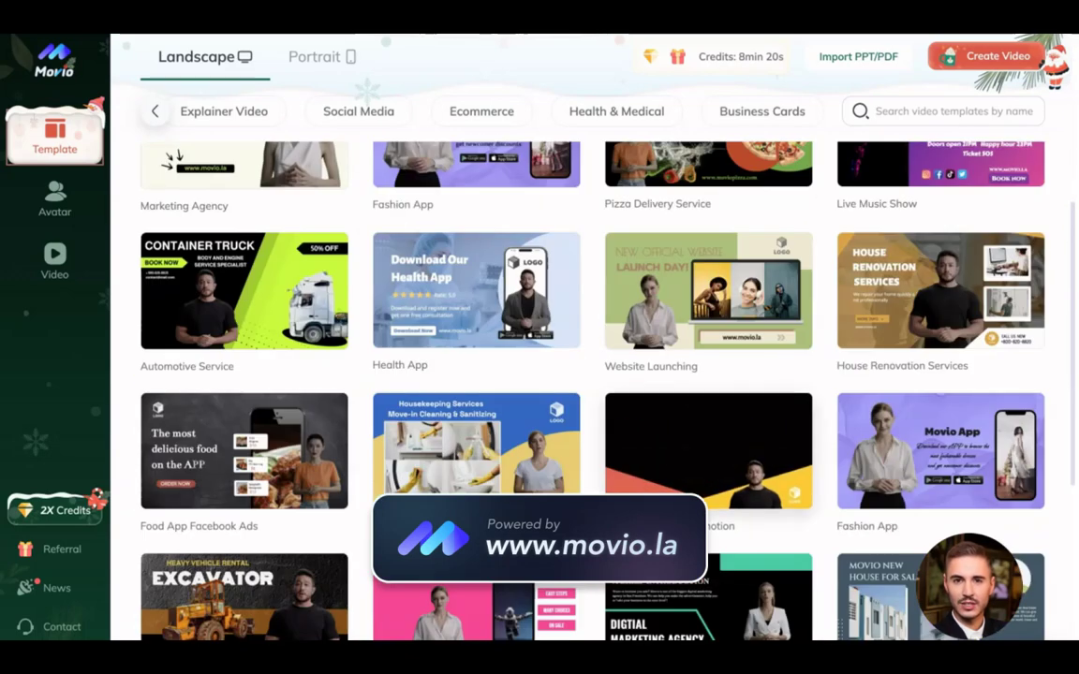
{"action": "scroll", "coordinate": [592, 375], "scroll_direction": "down", "scroll_amount": 1}
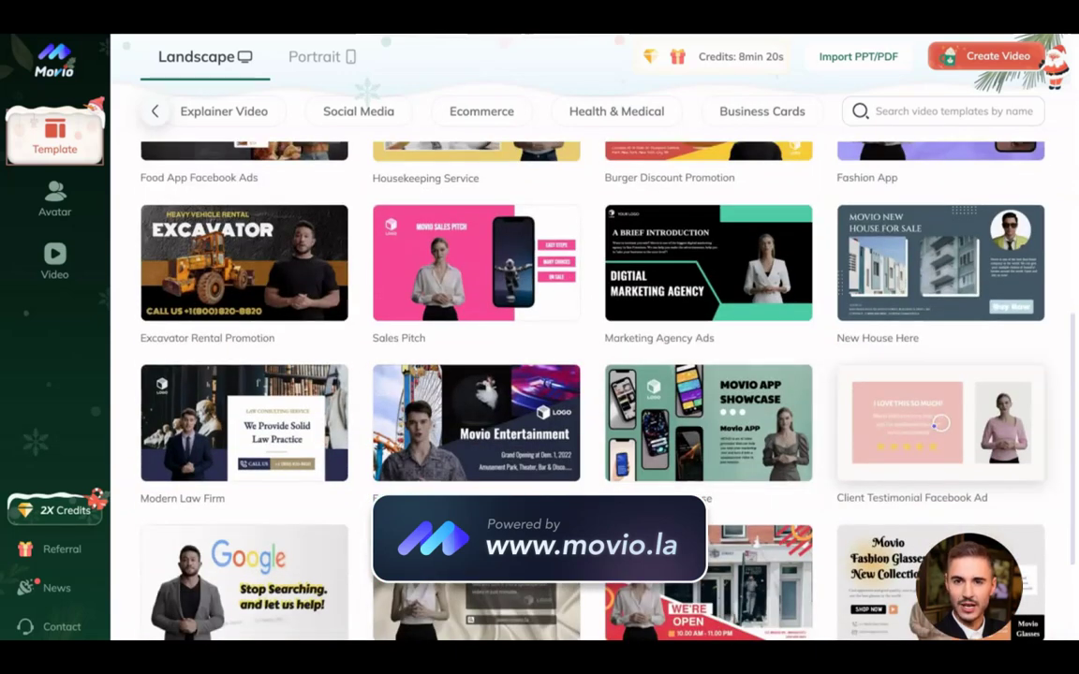
{"action": "scroll", "coordinate": [711, 427], "scroll_direction": "down", "scroll_amount": 2}
{"action": "scroll", "coordinate": [711, 427], "scroll_direction": "down", "scroll_amount": 1}
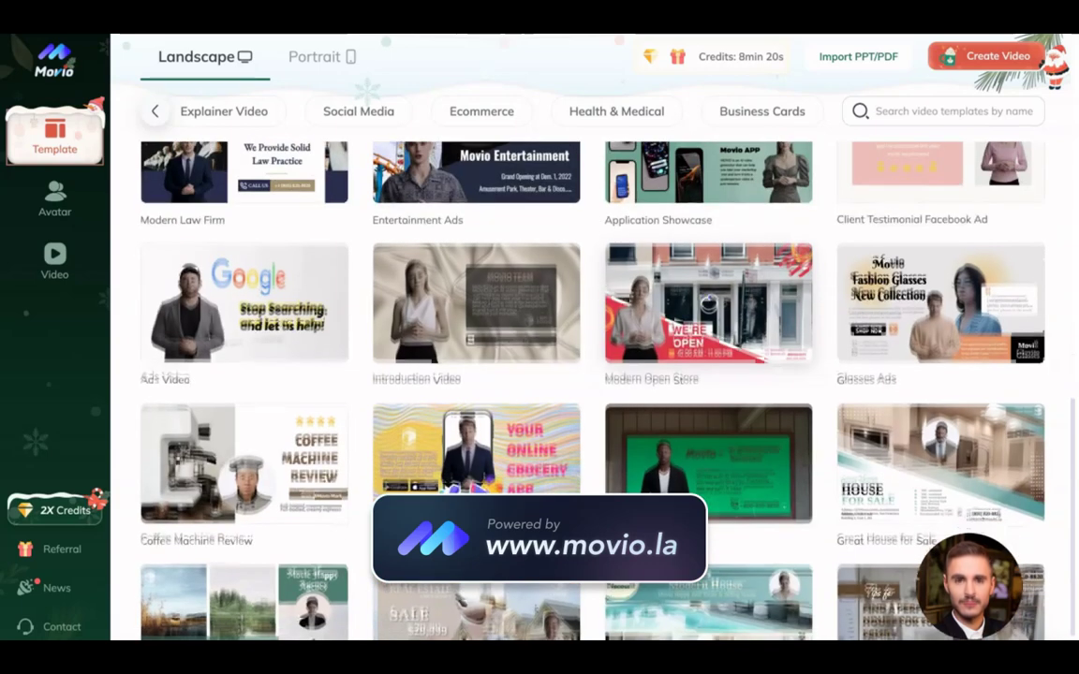
{"action": "scroll", "coordinate": [711, 427], "scroll_direction": "down", "scroll_amount": 3}
{"action": "scroll", "coordinate": [592, 375], "scroll_direction": "up", "scroll_amount": 5}
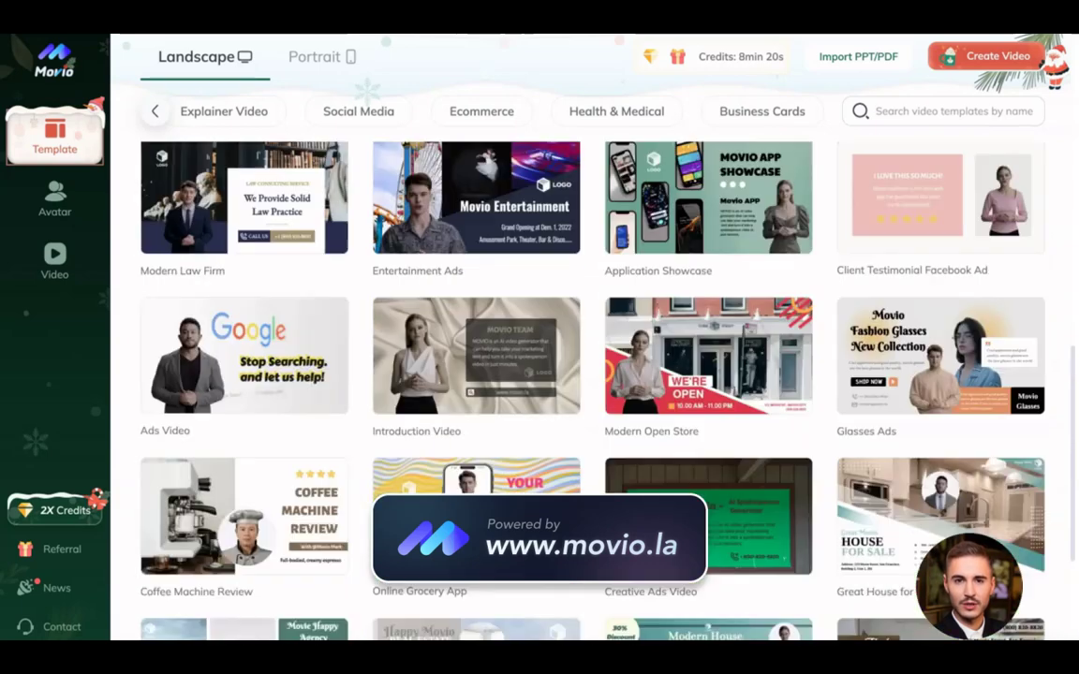
{"action": "scroll", "coordinate": [592, 374], "scroll_direction": "up", "scroll_amount": 4}
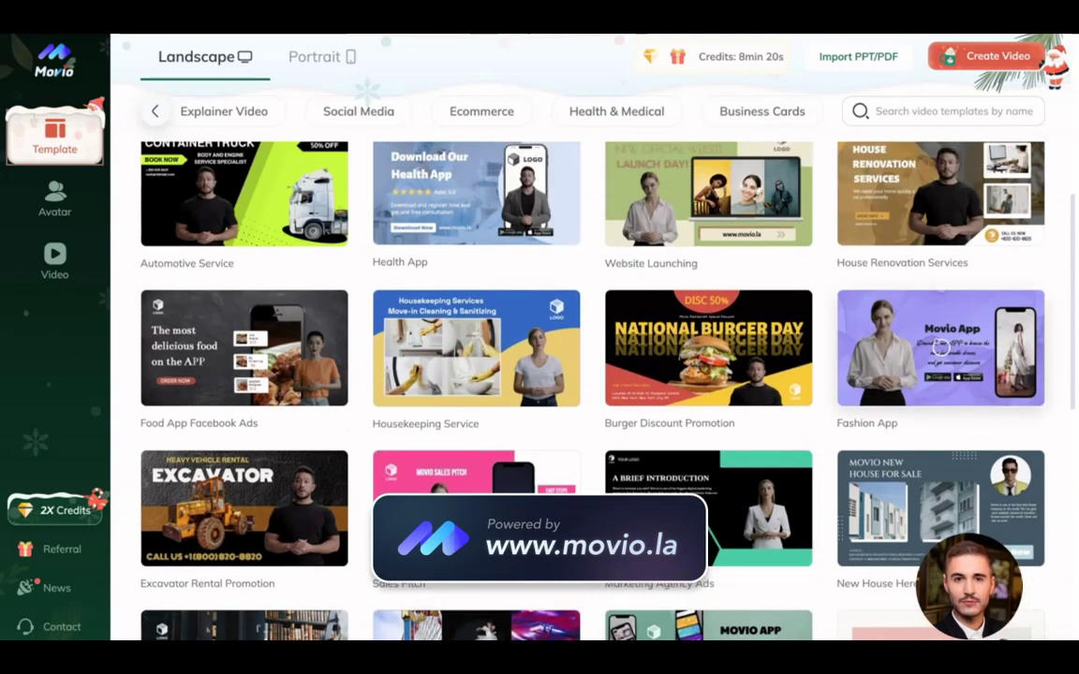
{"action": "left_click", "coordinate": [848, 312]}
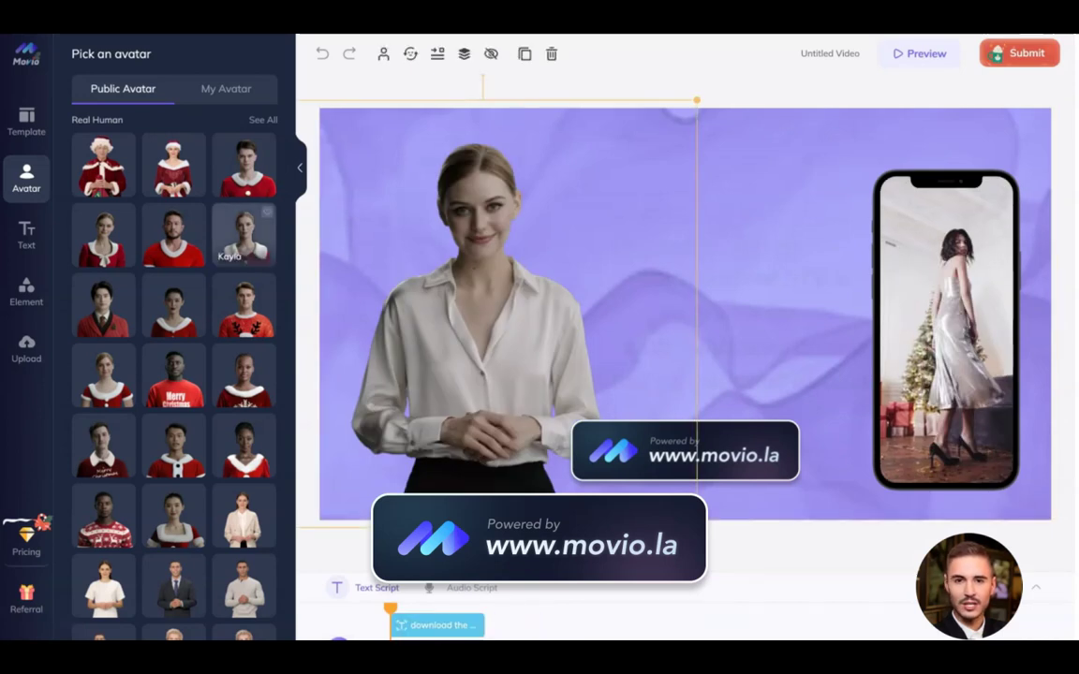
Step: Browse the public and custom avatars and replace the template's presenter with the Vera avatar in the beige blazer
{"action": "scroll", "coordinate": [243, 469], "scroll_direction": "down", "scroll_amount": 5}
{"action": "scroll", "coordinate": [174, 300], "scroll_direction": "down", "scroll_amount": 8}
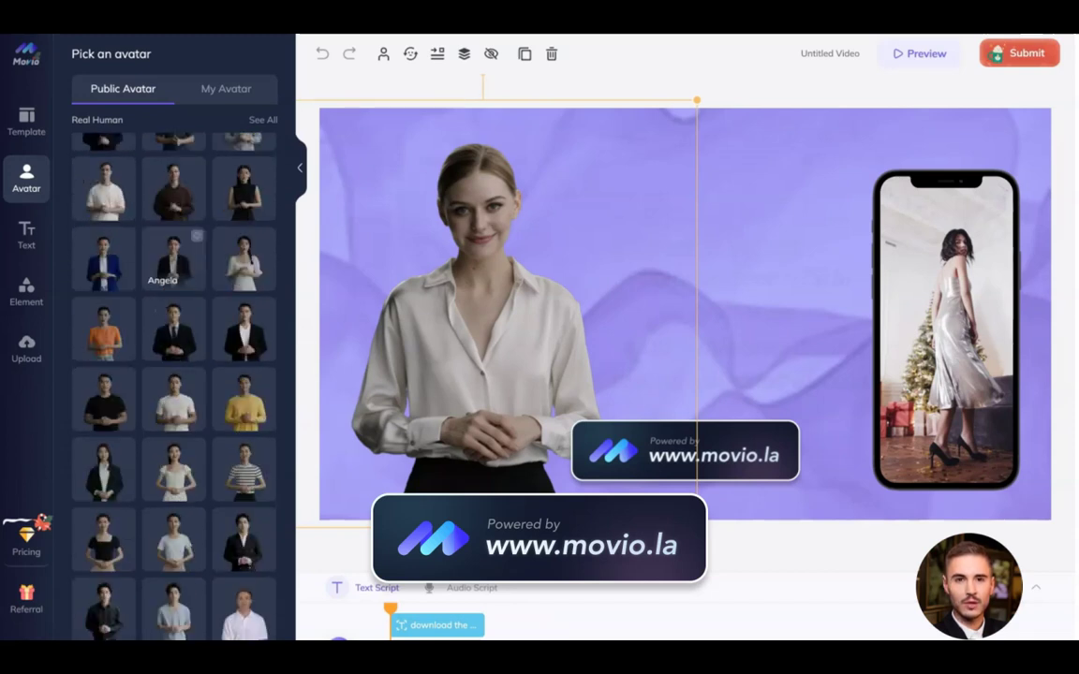
{"action": "scroll", "coordinate": [173, 309], "scroll_direction": "down", "scroll_amount": 8}
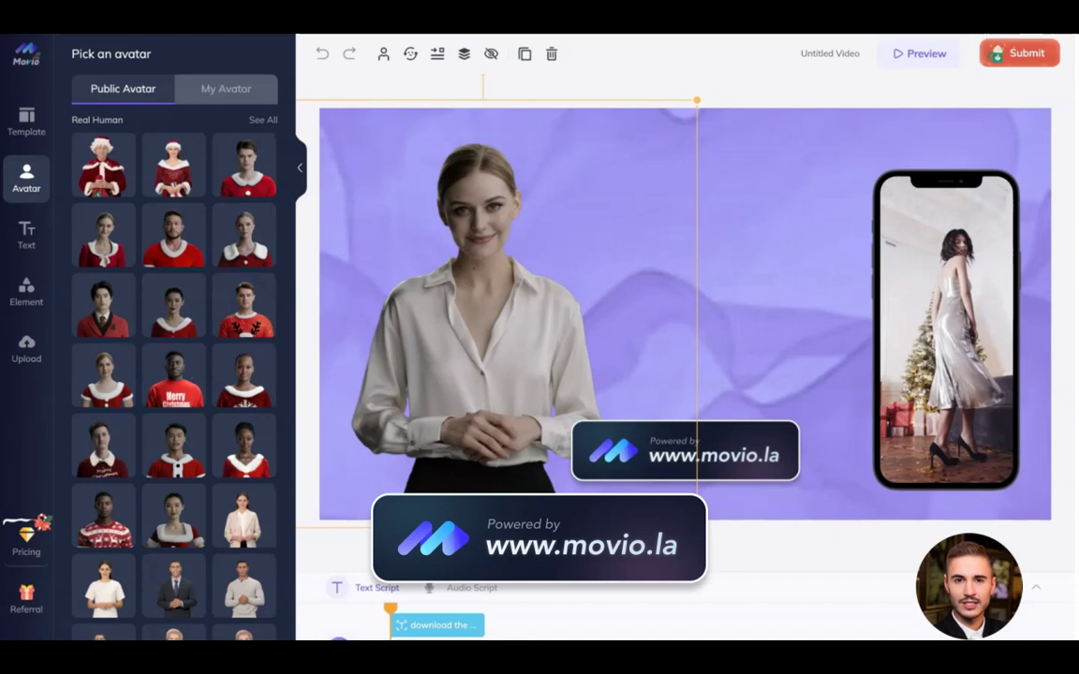
{"action": "left_click", "coordinate": [226, 88]}
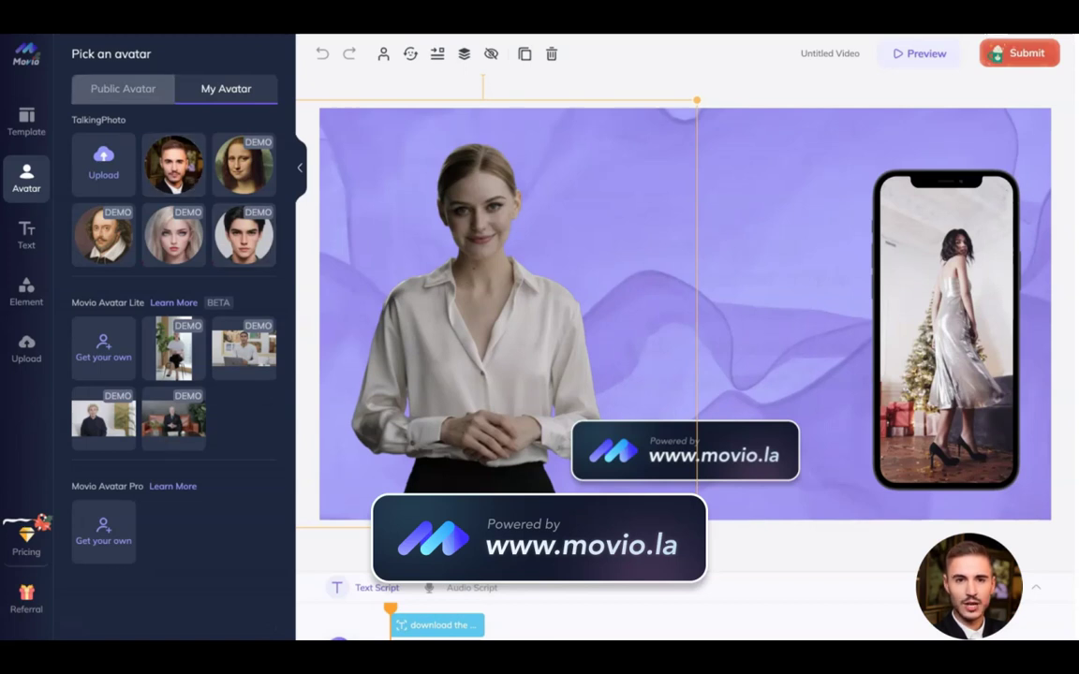
{"action": "left_click", "coordinate": [122, 88]}
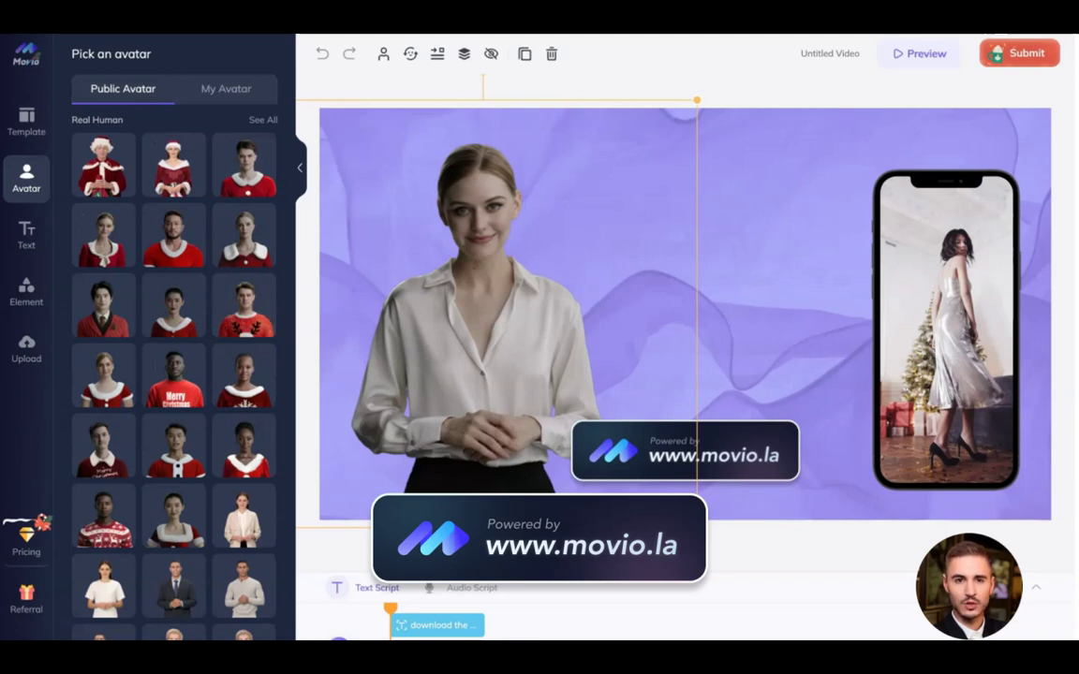
{"action": "left_click", "coordinate": [173, 305]}
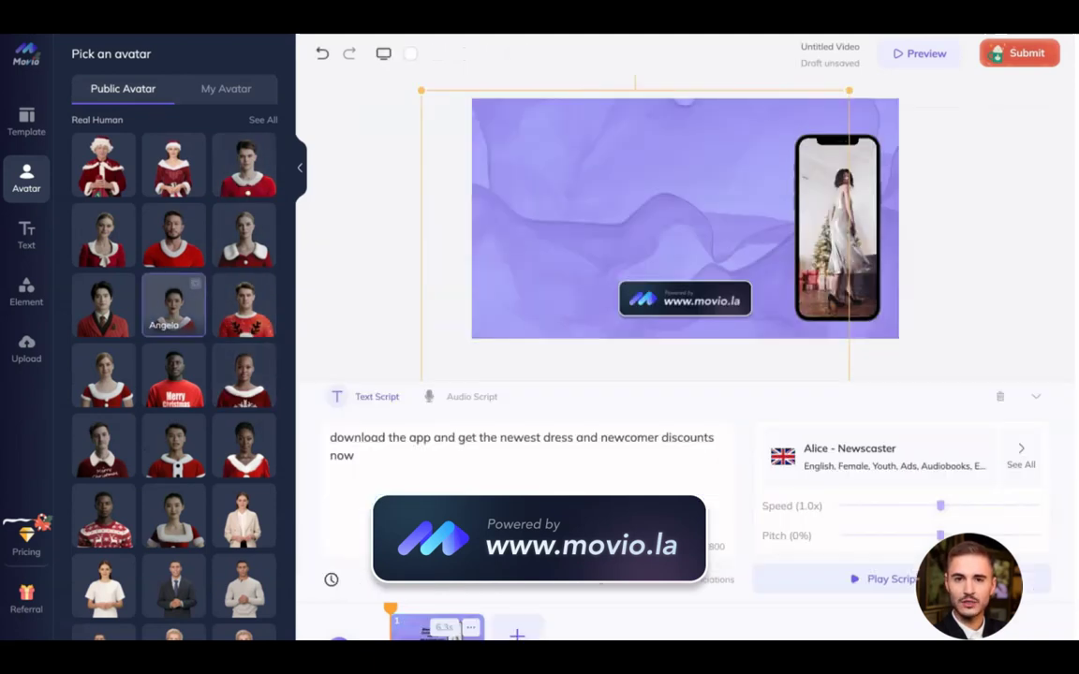
{"action": "left_click", "coordinate": [243, 375]}
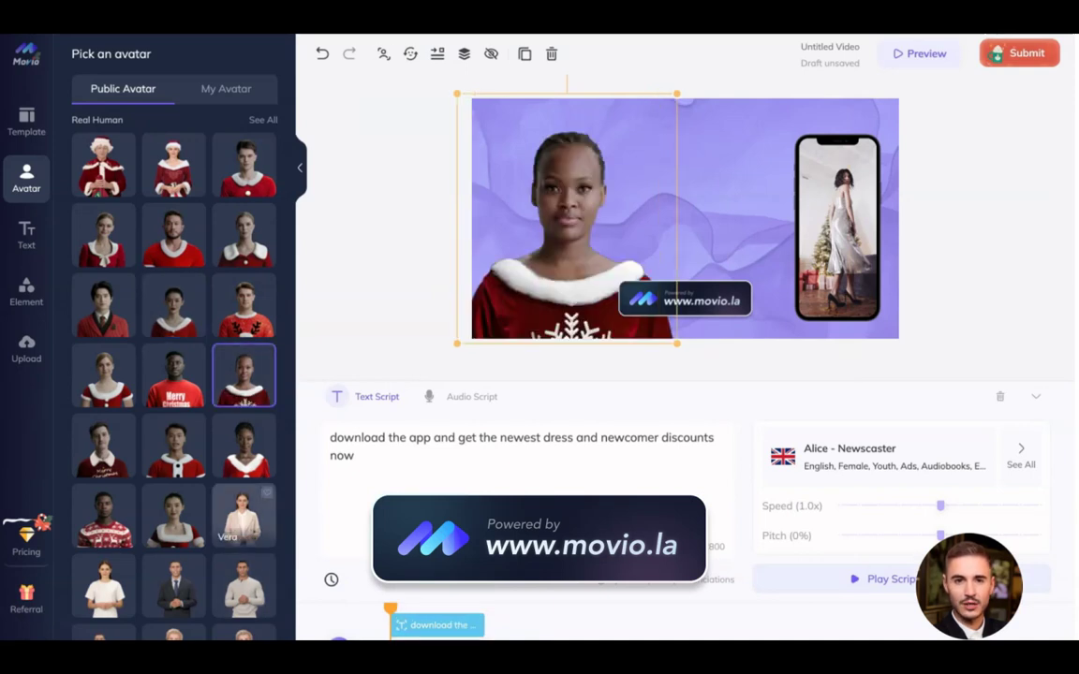
{"action": "left_click", "coordinate": [244, 516]}
Step: Reposition the avatar and move the phone mockup and the app download text higher on the canvas
{"action": "mouse_move", "coordinate": [567, 219]}
{"action": "left_mouse_down"}
{"action": "mouse_move", "coordinate": [574, 245]}
{"action": "mouse_move", "coordinate": [579, 234]}
{"action": "left_mouse_up"}
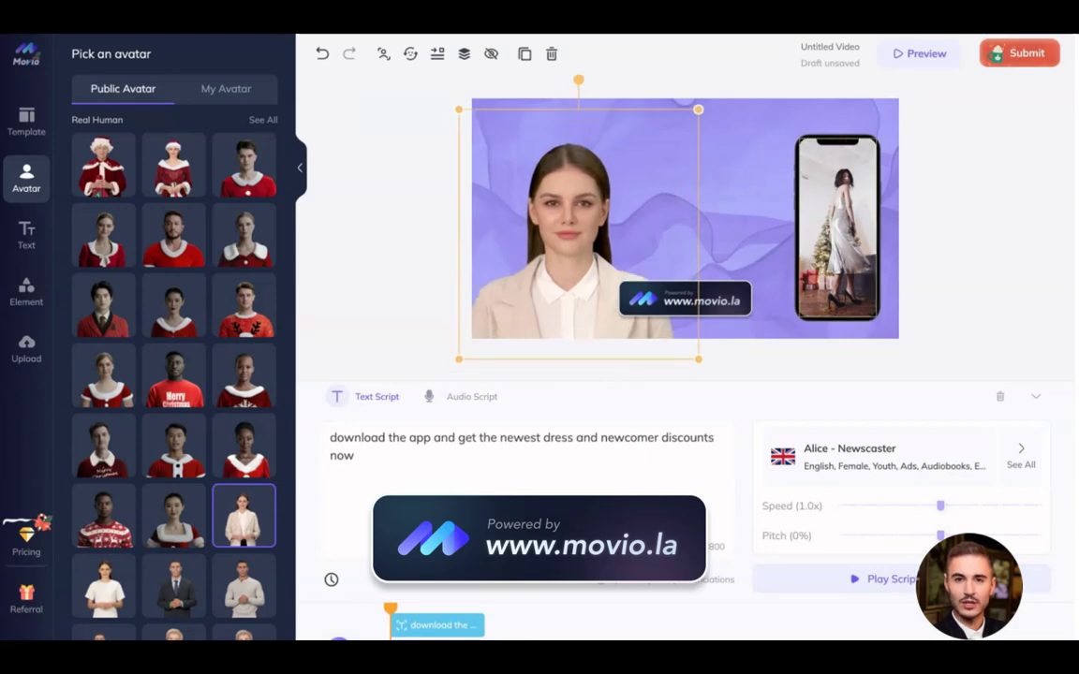
{"action": "left_click_drag", "start_coordinate": [838, 228], "coordinate": [845, 202]}
{"action": "left_click_drag", "start_coordinate": [710, 228], "coordinate": [704, 167]}
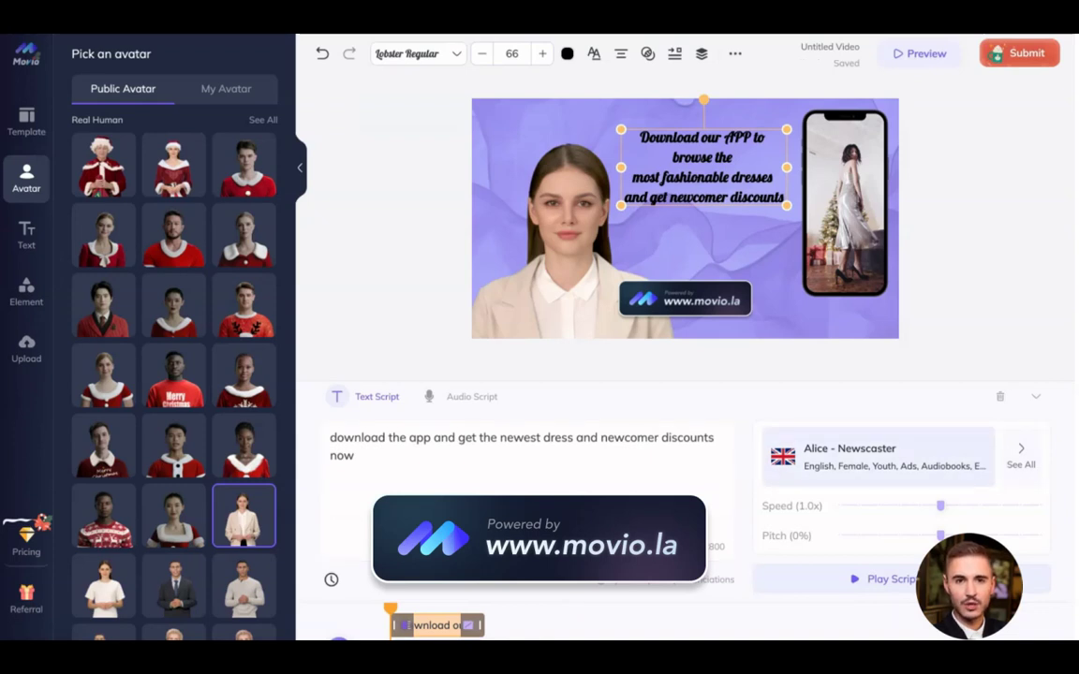
Step: Look through the full list of English voices without changing the selected voice
{"action": "left_click", "coordinate": [1021, 457]}
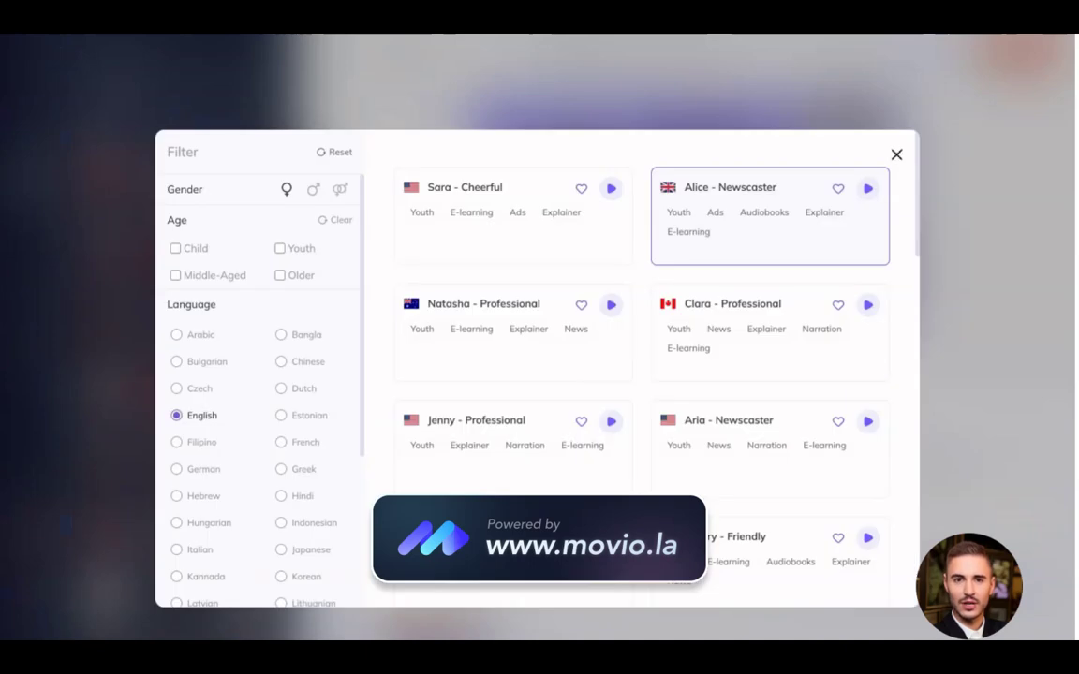
{"action": "left_click", "coordinate": [896, 155]}
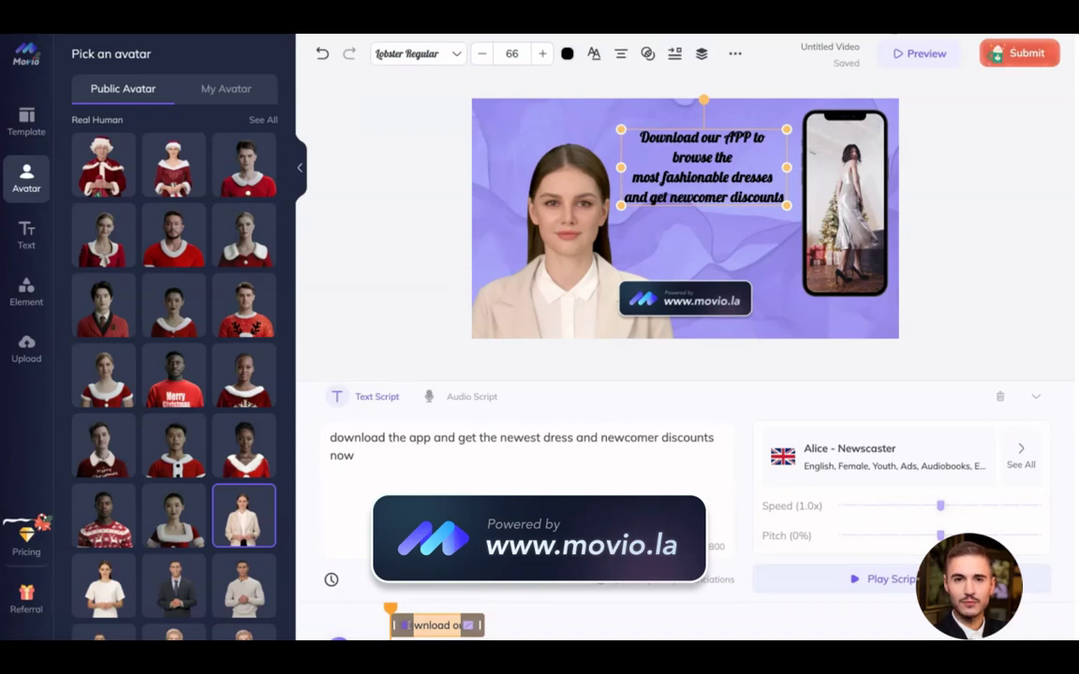
Step: Submit the fashion app video for generation and play the finished result
{"action": "left_click", "coordinate": [1018, 52]}
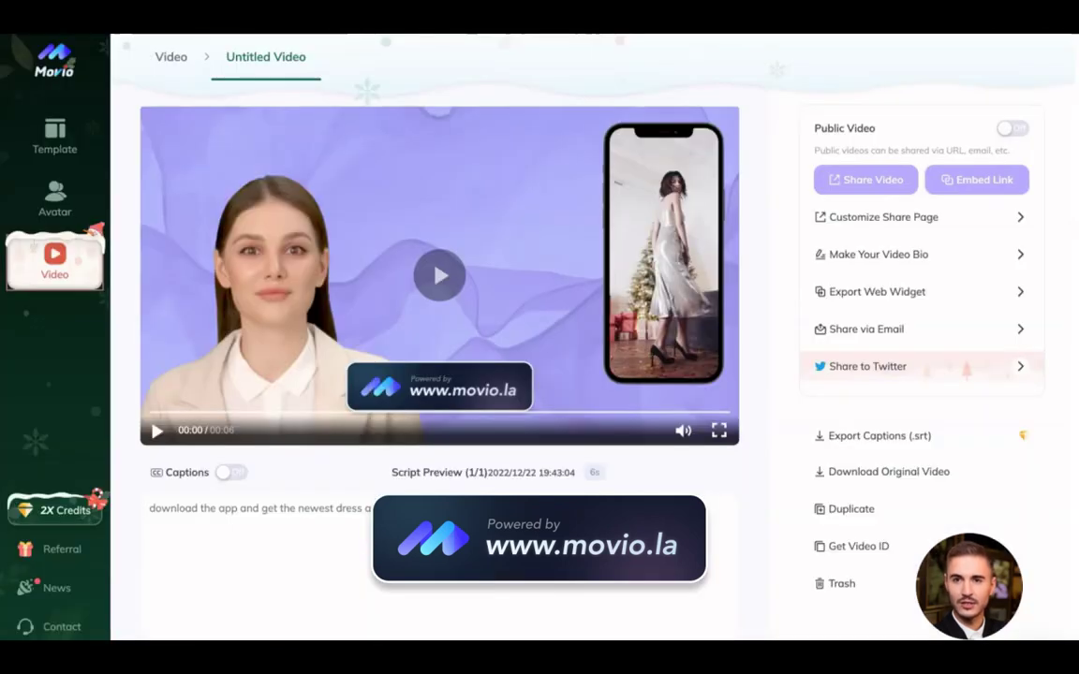
{"action": "left_click", "coordinate": [156, 430]}
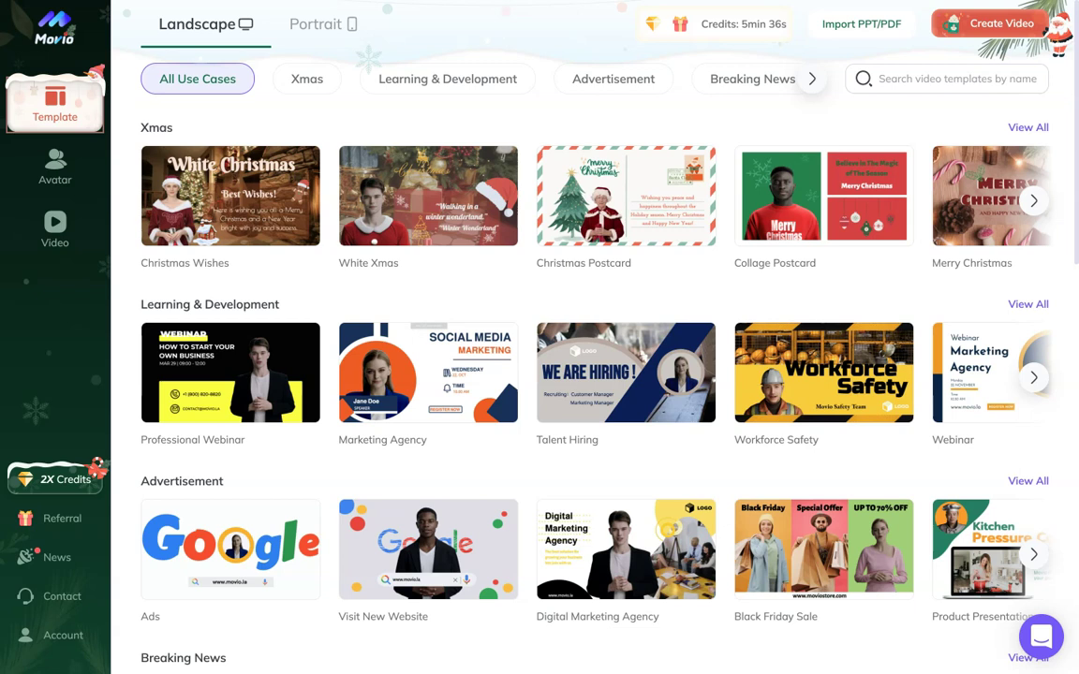
Step: Create a blank landscape video and add the uploaded photo of the woman on the red steps to the canvas
{"action": "left_click", "coordinate": [989, 23]}
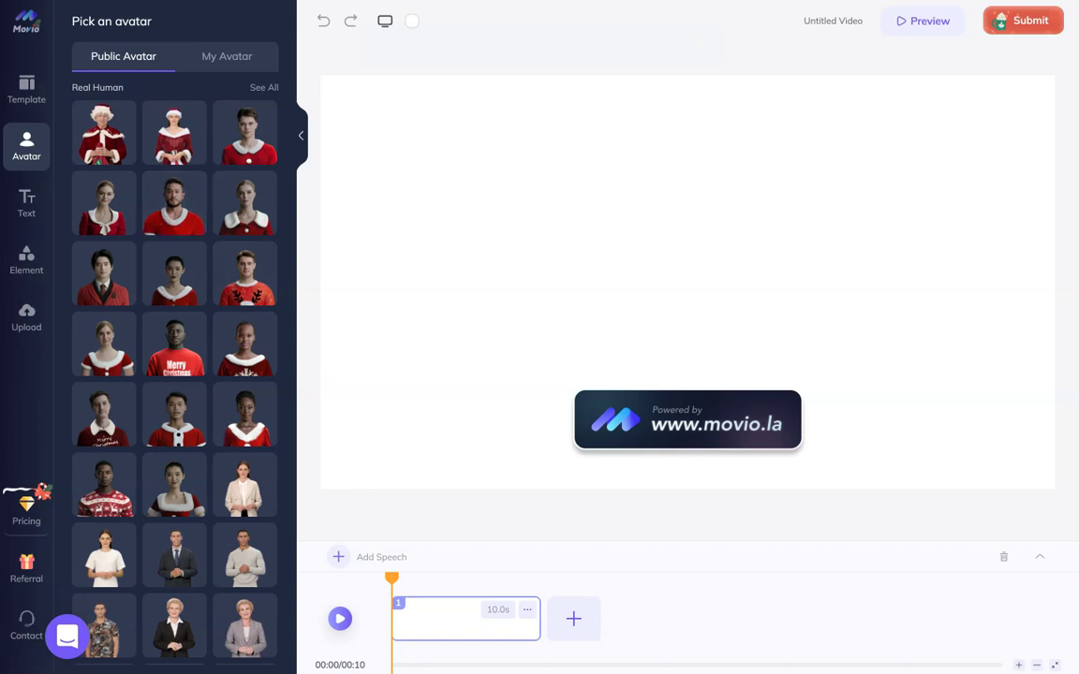
{"action": "left_click", "coordinate": [26, 318]}
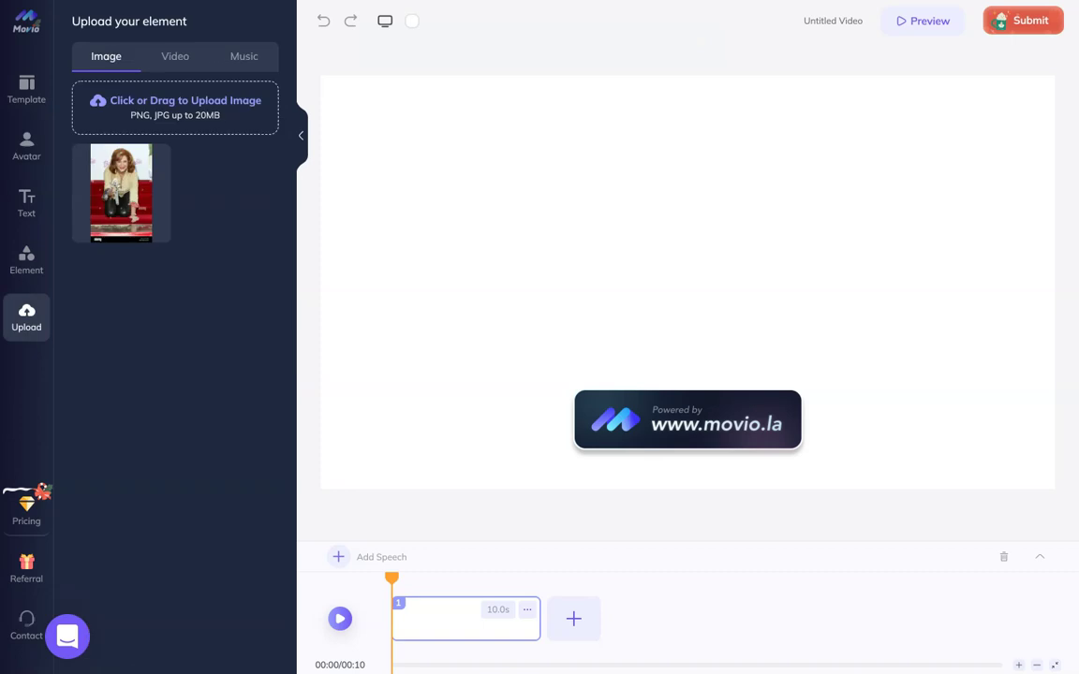
{"action": "left_click", "coordinate": [175, 56]}
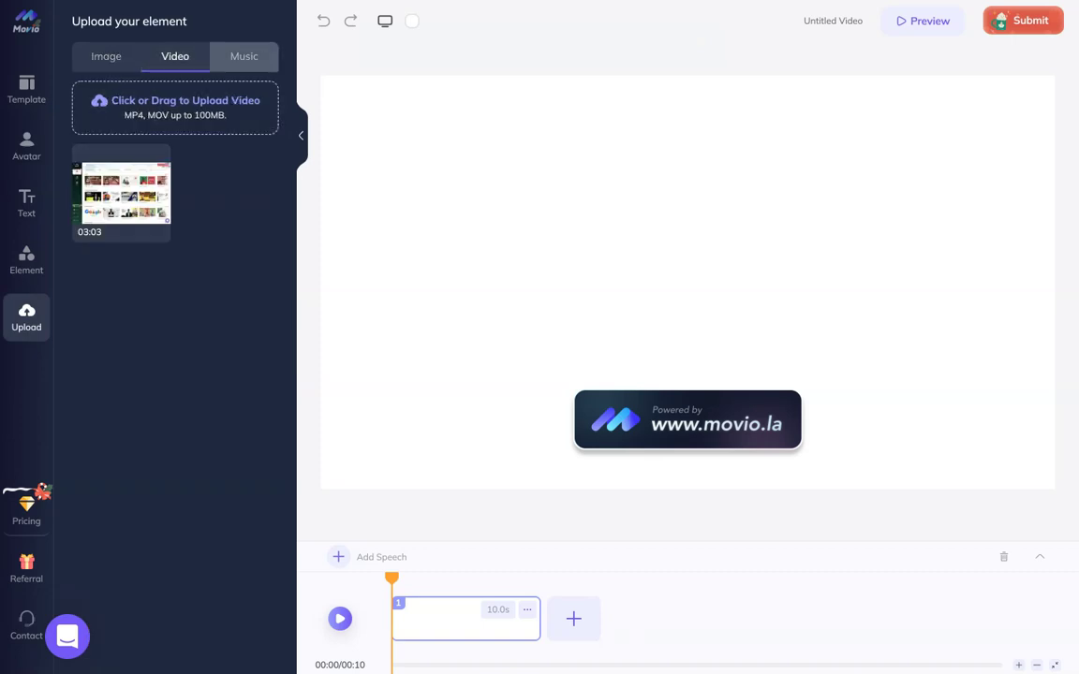
{"action": "left_click", "coordinate": [243, 57]}
{"action": "left_click", "coordinate": [176, 56]}
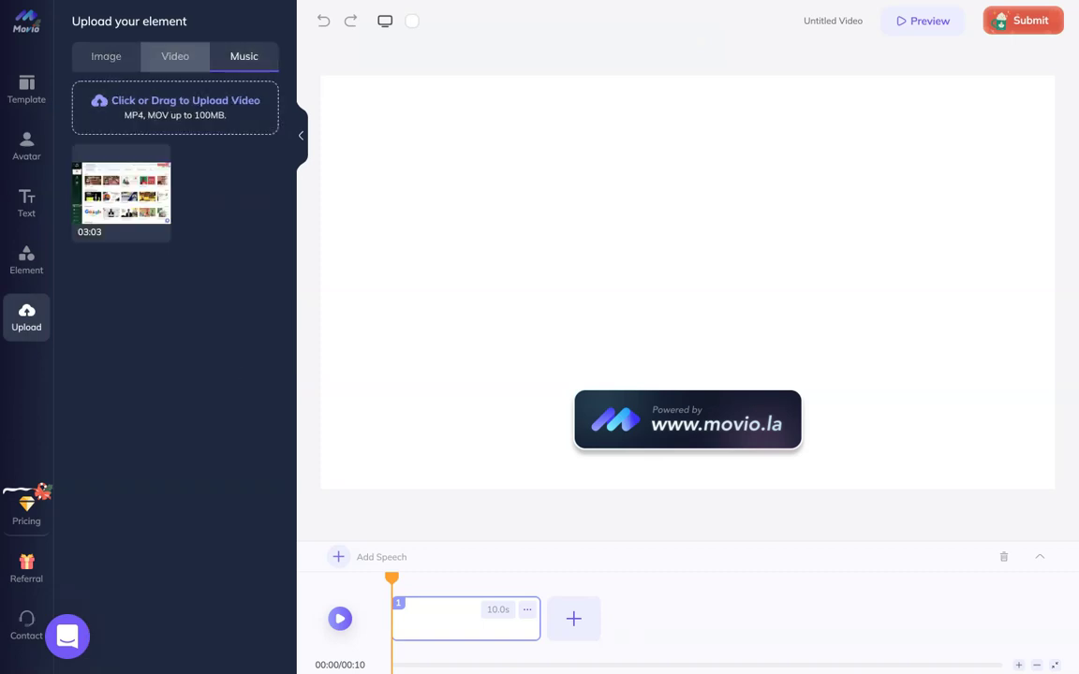
{"action": "left_click", "coordinate": [105, 56]}
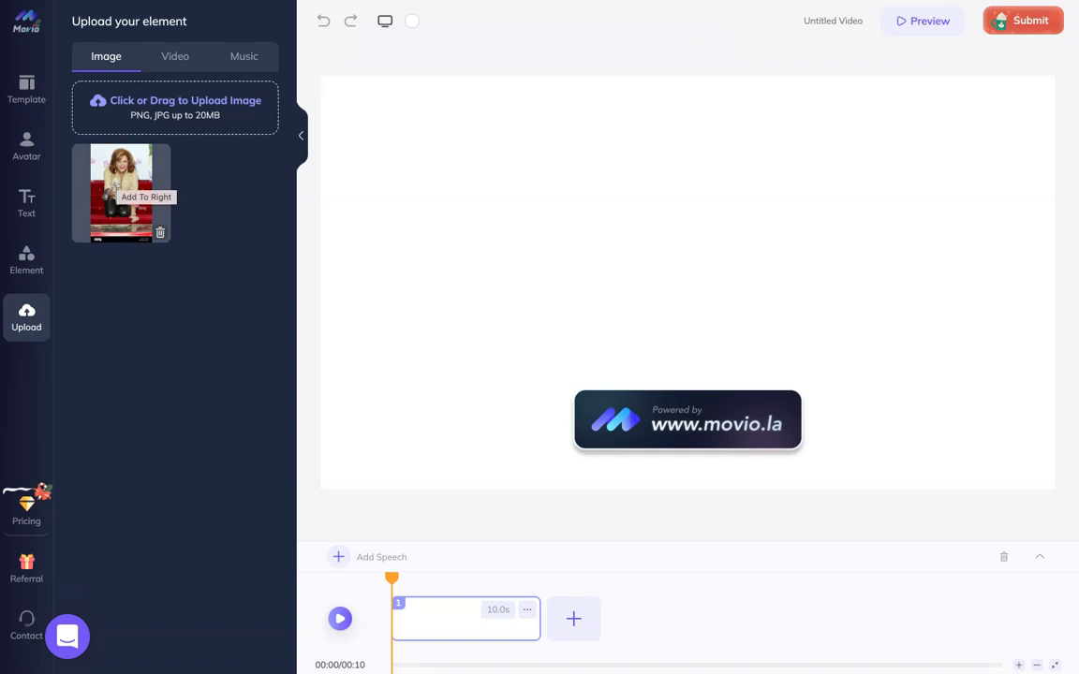
{"action": "left_click", "coordinate": [131, 197]}
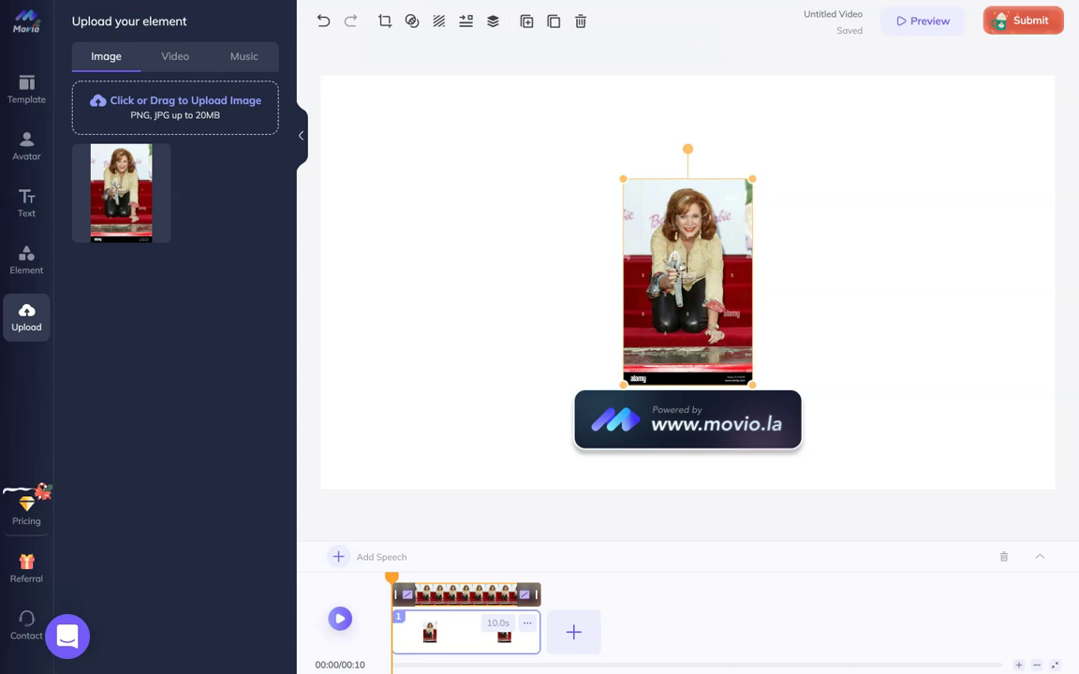
Step: Look through the whole range of public Real Human avatars
{"action": "left_click", "coordinate": [26, 148]}
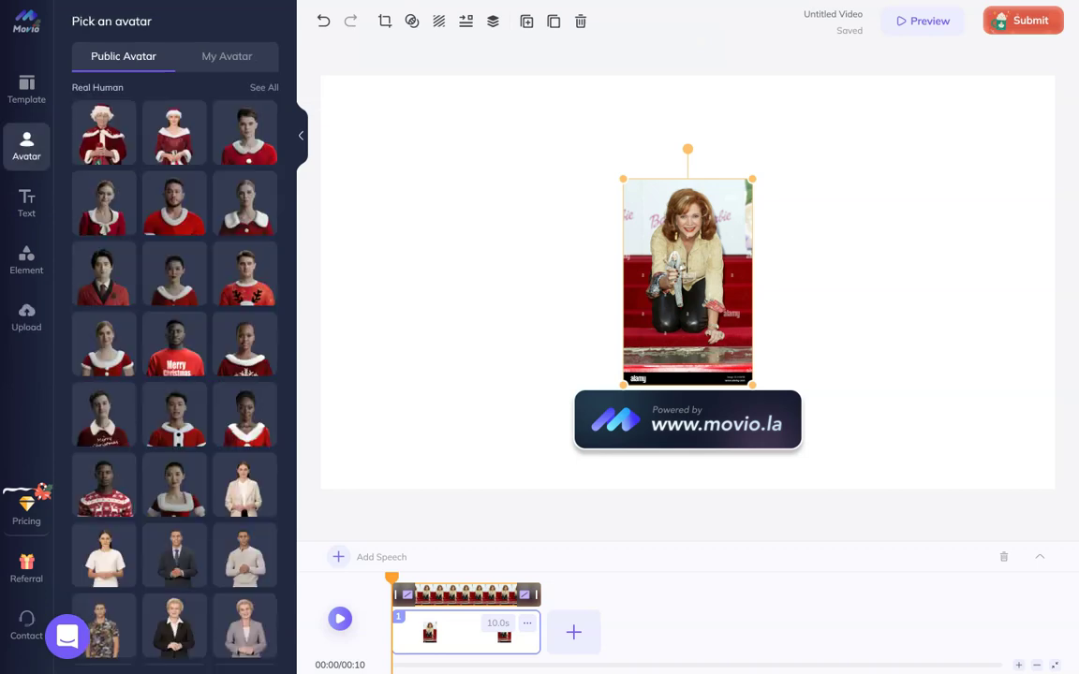
{"action": "scroll", "coordinate": [174, 296], "scroll_direction": "down", "scroll_amount": 1}
{"action": "scroll", "coordinate": [174, 296], "scroll_direction": "down", "scroll_amount": 10}
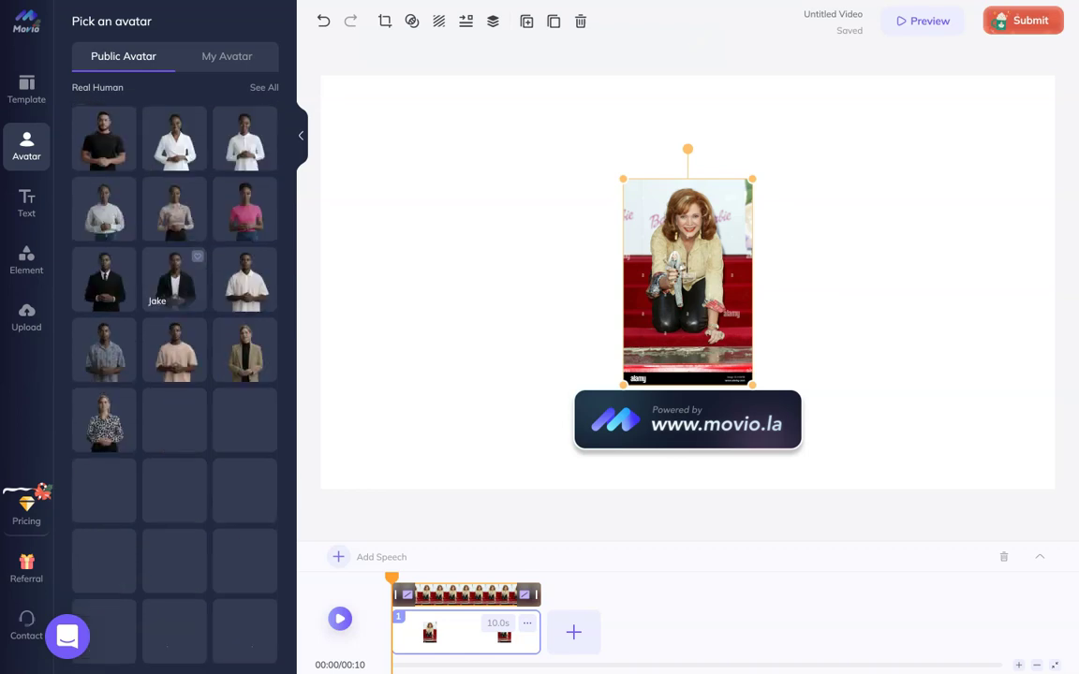
{"action": "scroll", "coordinate": [174, 296], "scroll_direction": "down", "scroll_amount": 10}
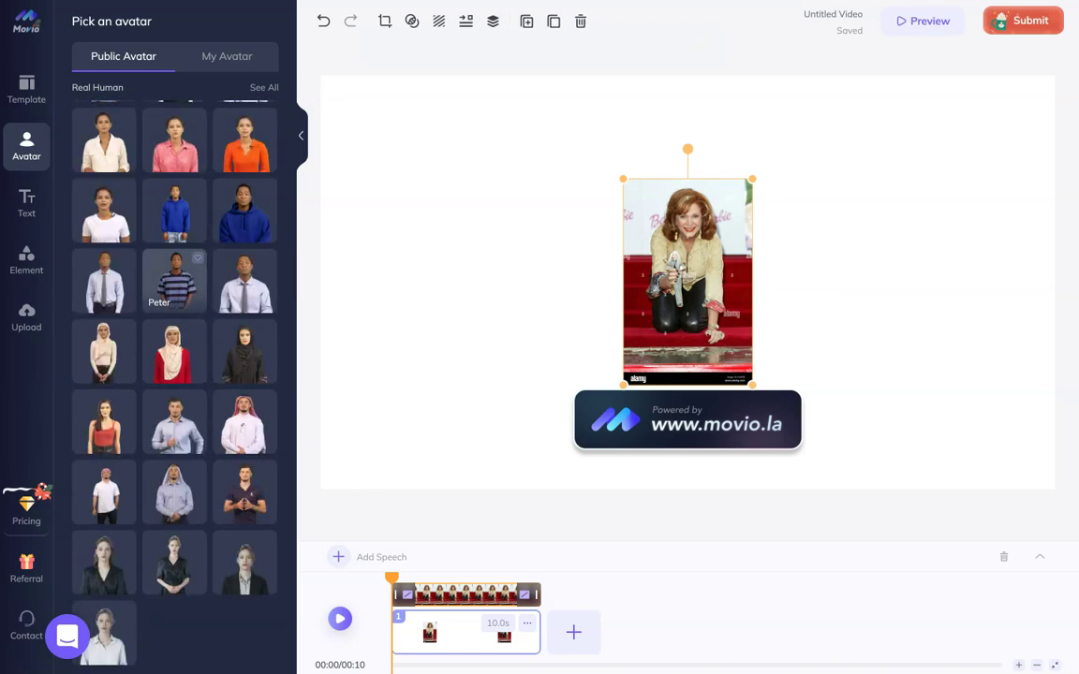
{"action": "scroll", "coordinate": [174, 295], "scroll_direction": "up", "scroll_amount": 8}
{"action": "scroll", "coordinate": [174, 281], "scroll_direction": "up", "scroll_amount": 10}
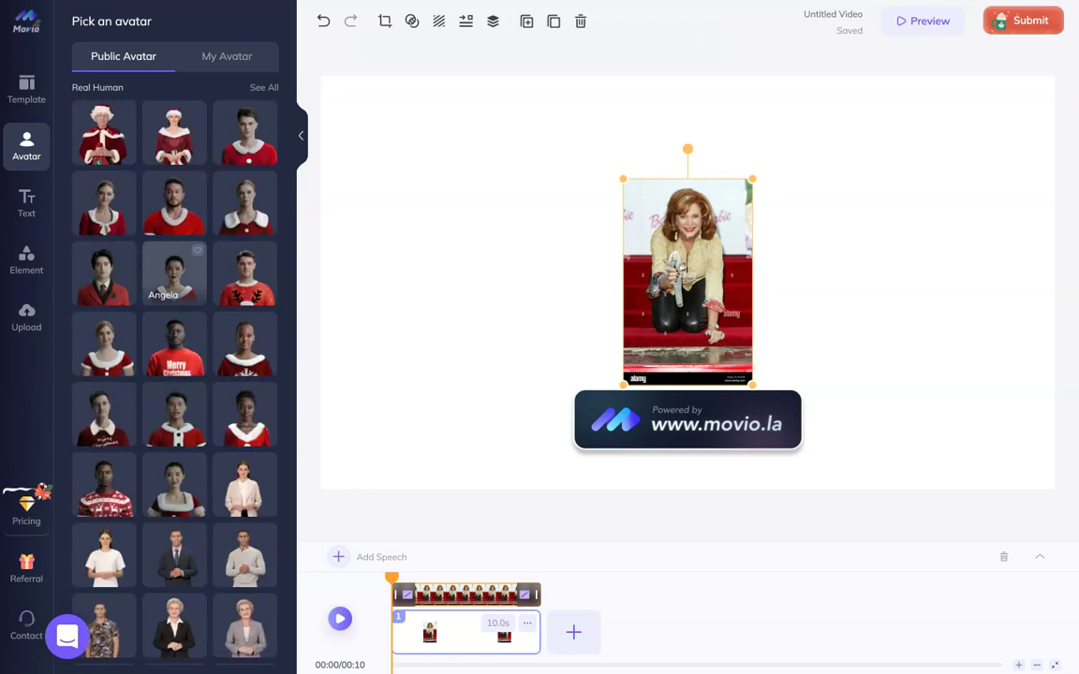
Step: Add the Shakespeare TalkingPhoto demo avatar and shrink it into the lower-left corner of the photo
{"action": "left_click", "coordinate": [227, 56]}
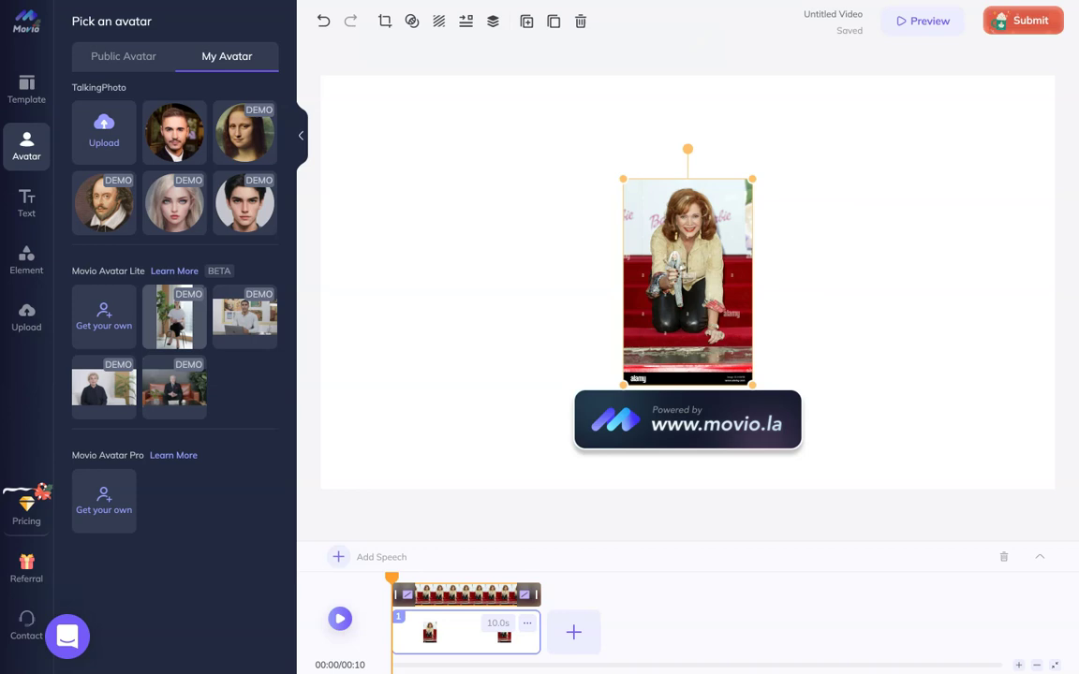
{"action": "left_click", "coordinate": [174, 317]}
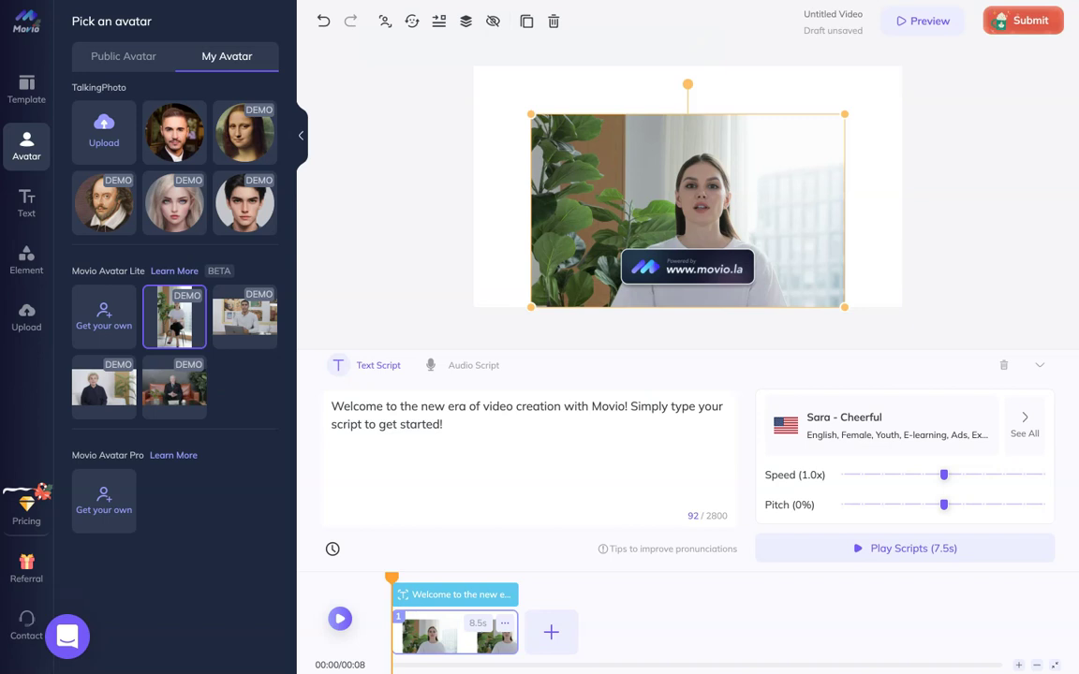
{"action": "key", "text": "Delete"}
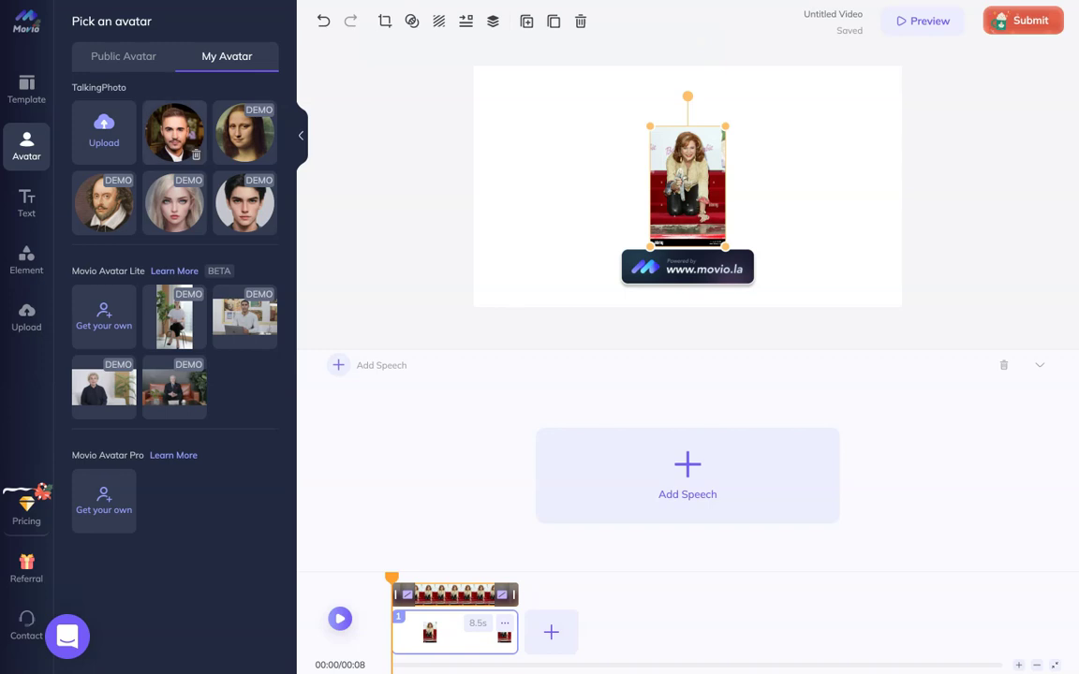
{"action": "left_click", "coordinate": [103, 201]}
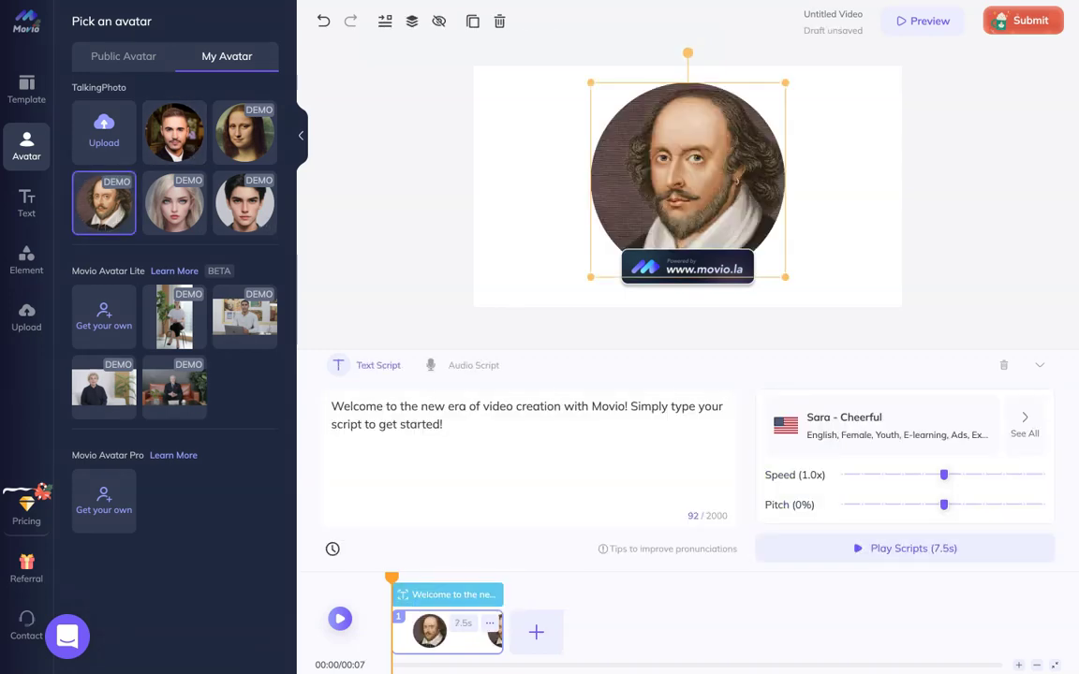
{"action": "left_click_drag", "start_coordinate": [785, 277], "coordinate": [687, 218]}
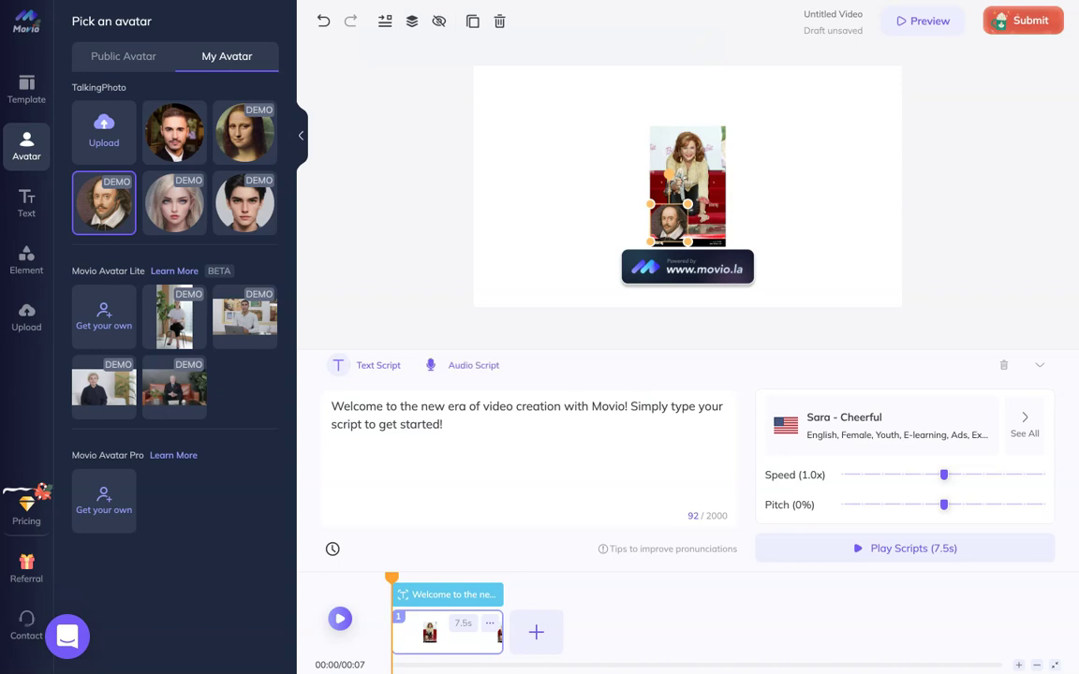
Step: Switch the scene's speech to an audio script and replace the Shakespeare avatar with the public avatar Daisy
{"action": "left_click", "coordinate": [462, 366]}
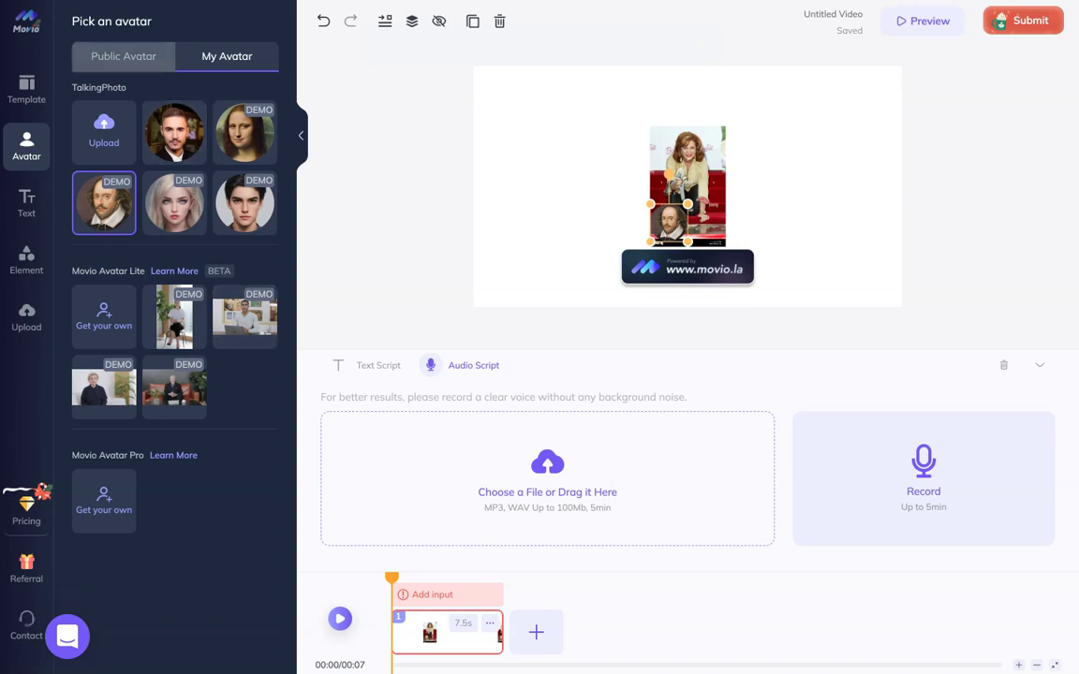
{"action": "left_click", "coordinate": [123, 56]}
{"action": "scroll", "coordinate": [174, 394], "scroll_direction": "down", "scroll_amount": 10}
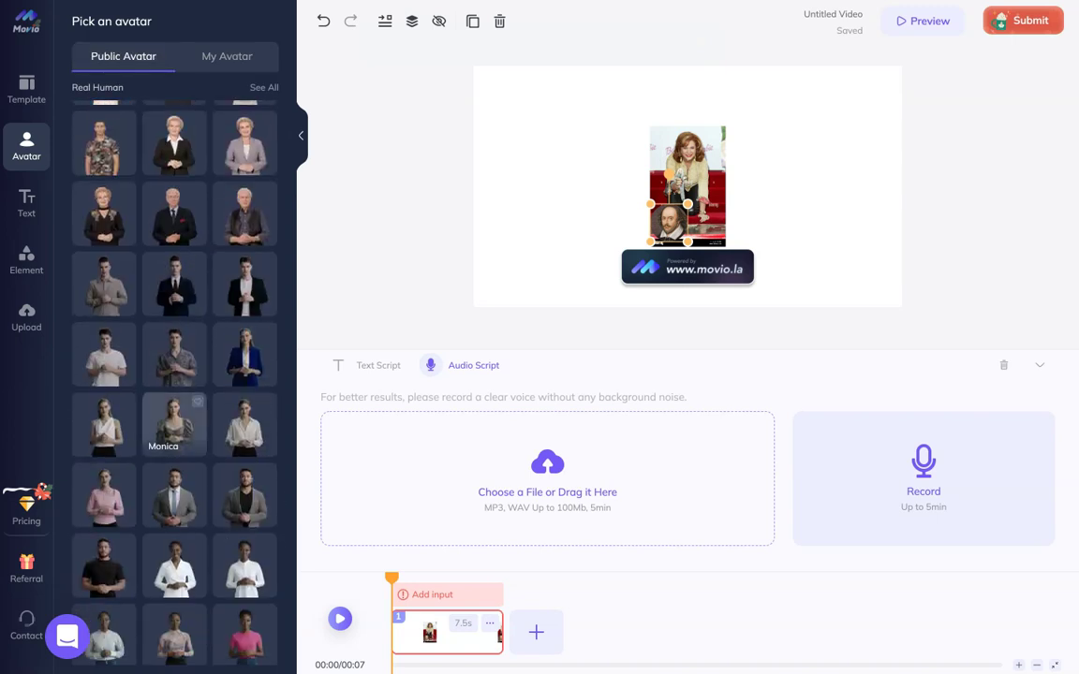
{"action": "scroll", "coordinate": [175, 421], "scroll_direction": "down", "scroll_amount": 3}
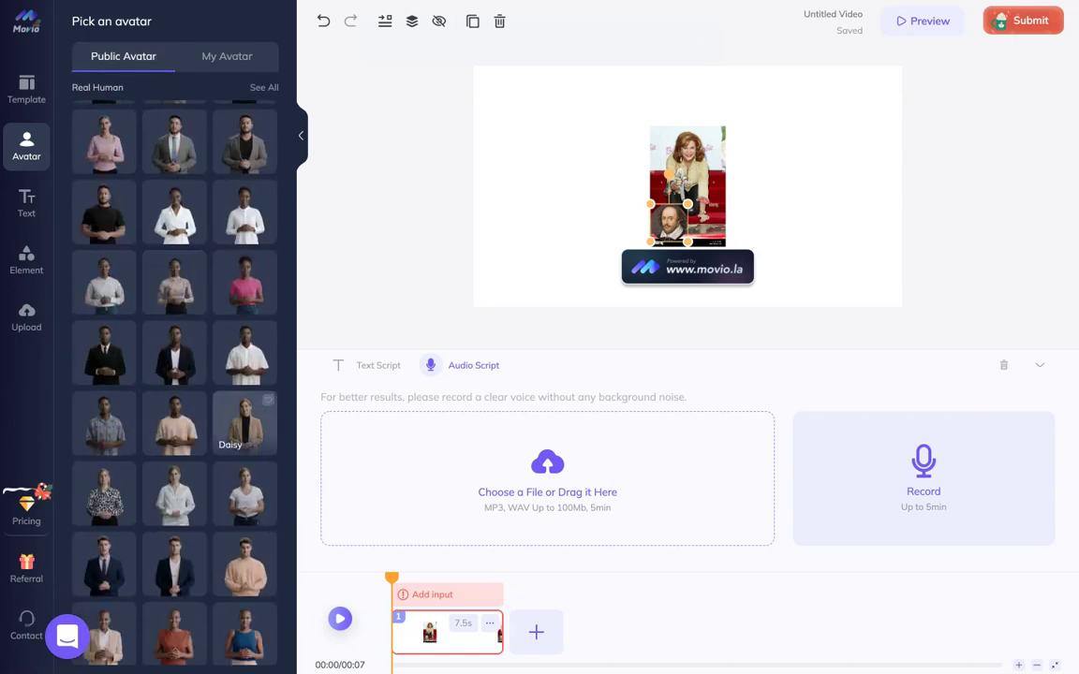
{"action": "left_click", "coordinate": [244, 423]}
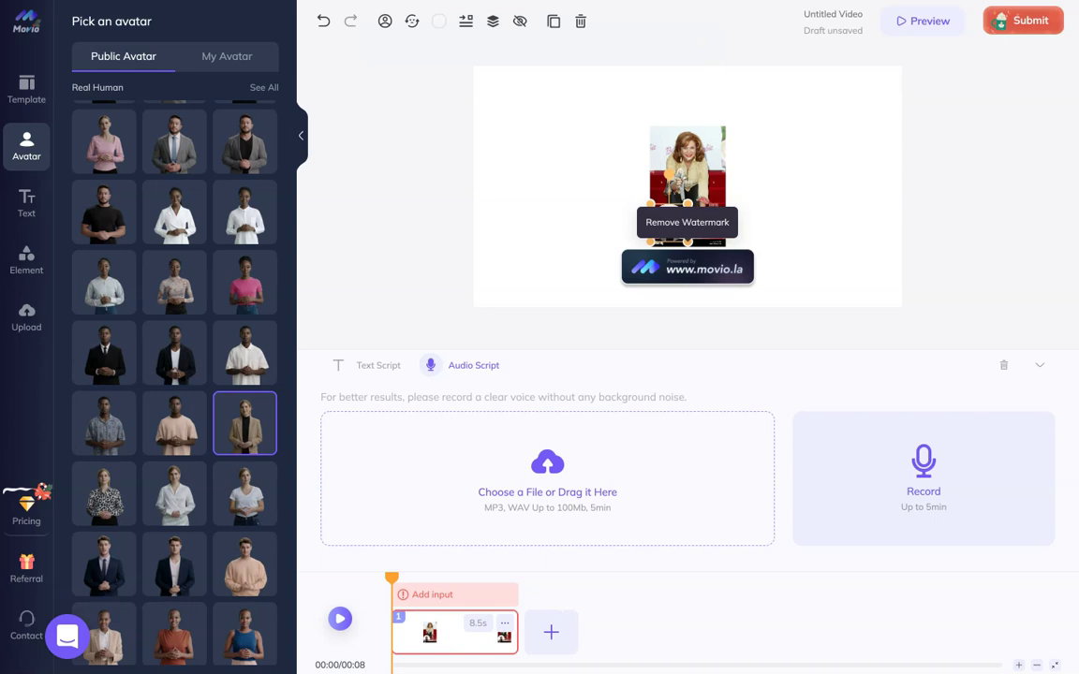